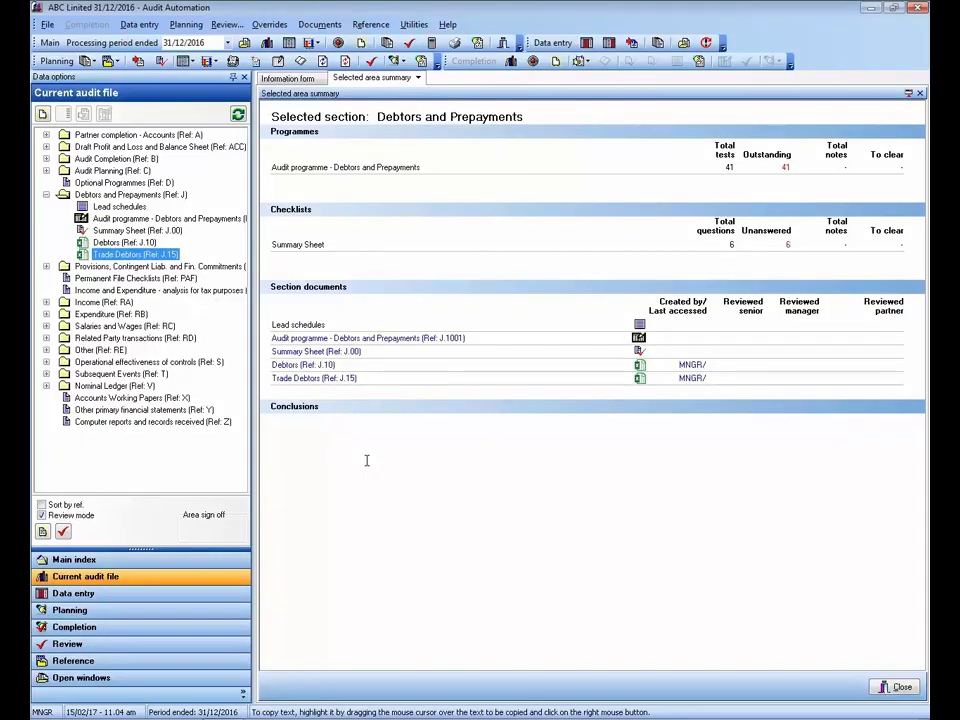
# - View the Trade Debtors (Ref: J.15) working paper in read-only mode without checking it out, and close it
pyautogui.doubleClick(140, 254)
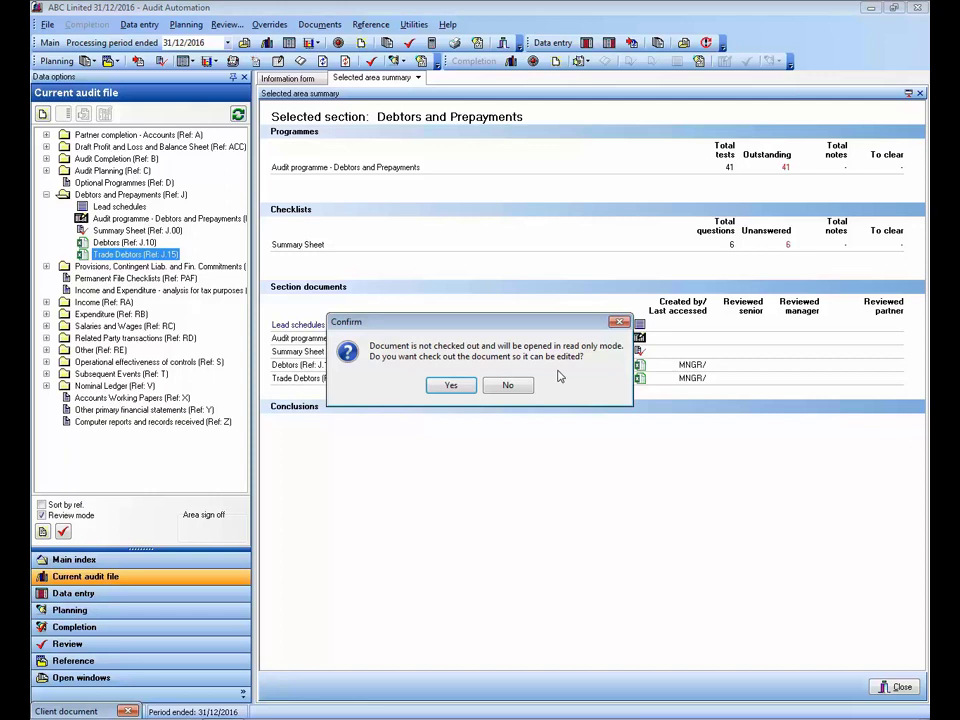
pyautogui.click(509, 386)
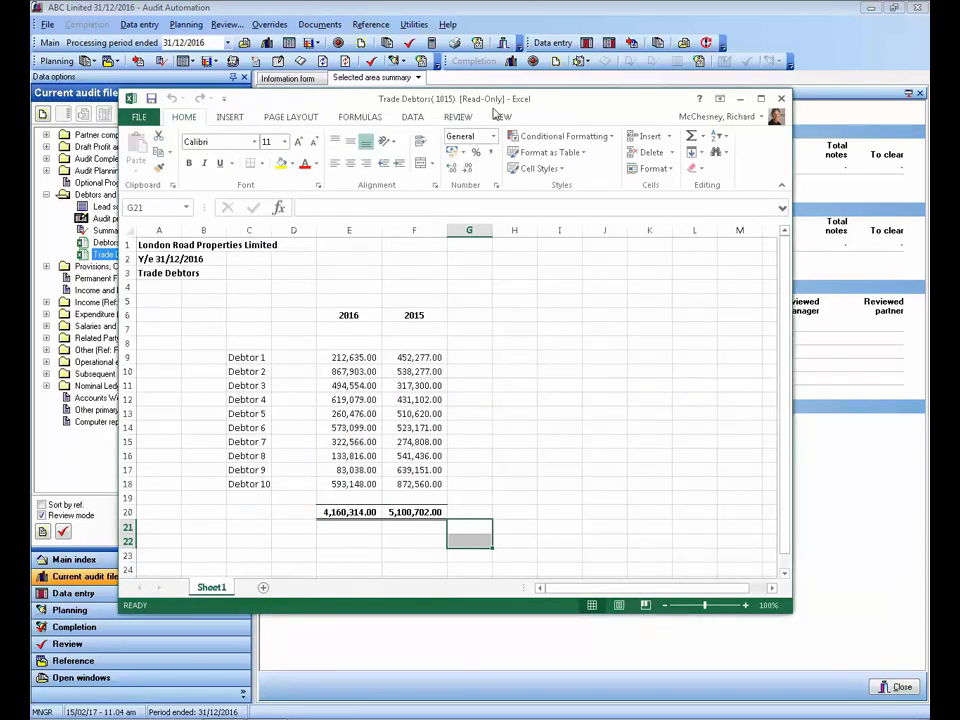
pyautogui.click(782, 99)
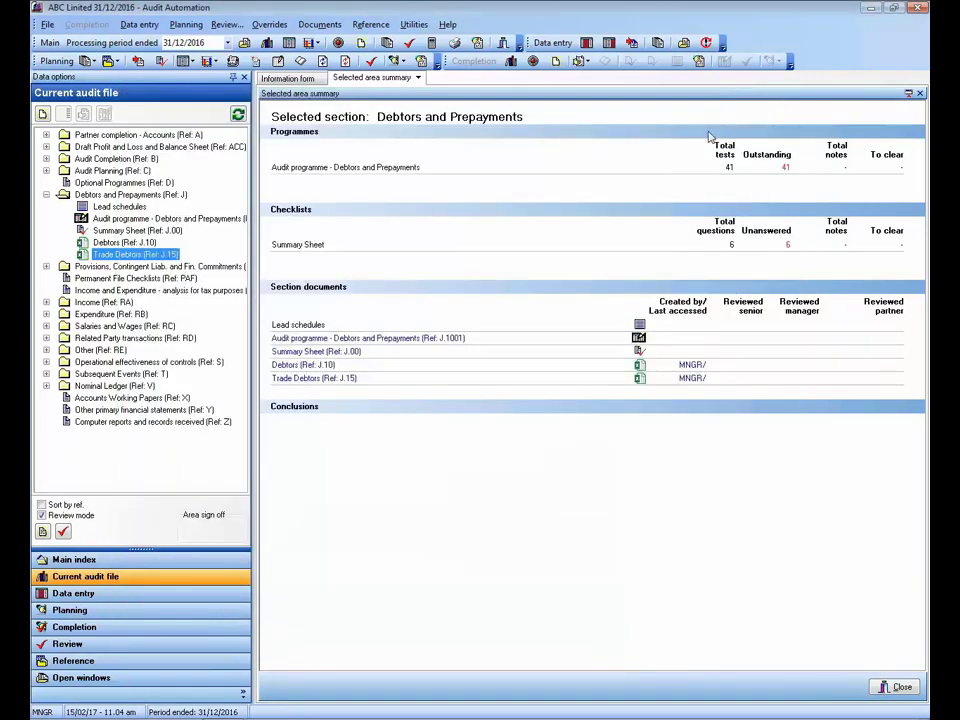
# - Check out the Trade Debtors (Ref: J.15) working paper so it can be edited
pyautogui.doubleClick(145, 254)
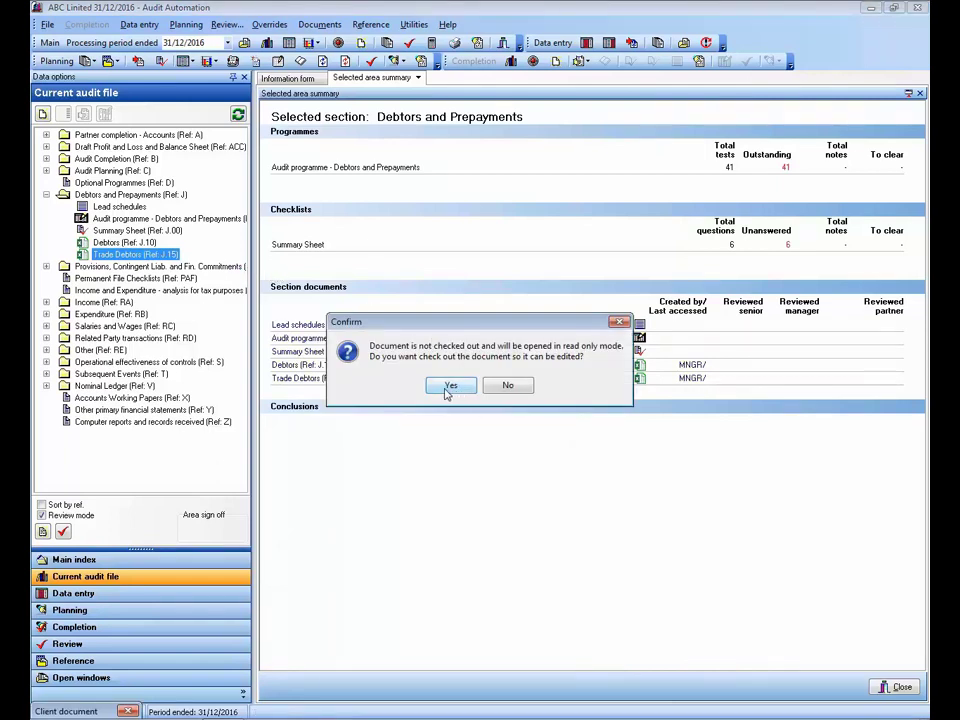
pyautogui.click(447, 390)
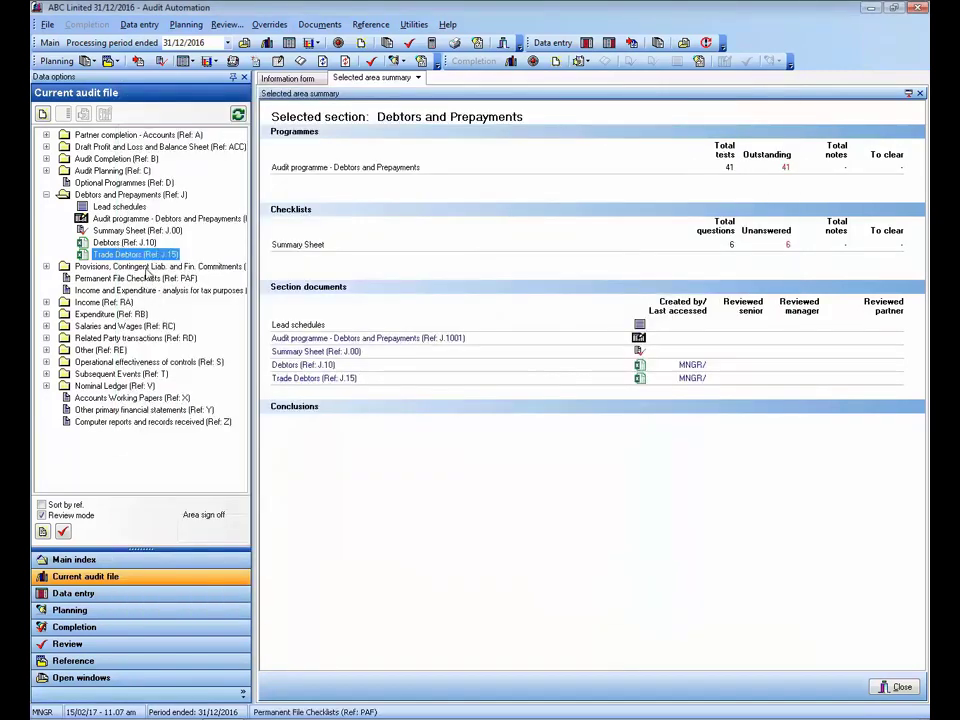
pyautogui.rightClick(147, 258)
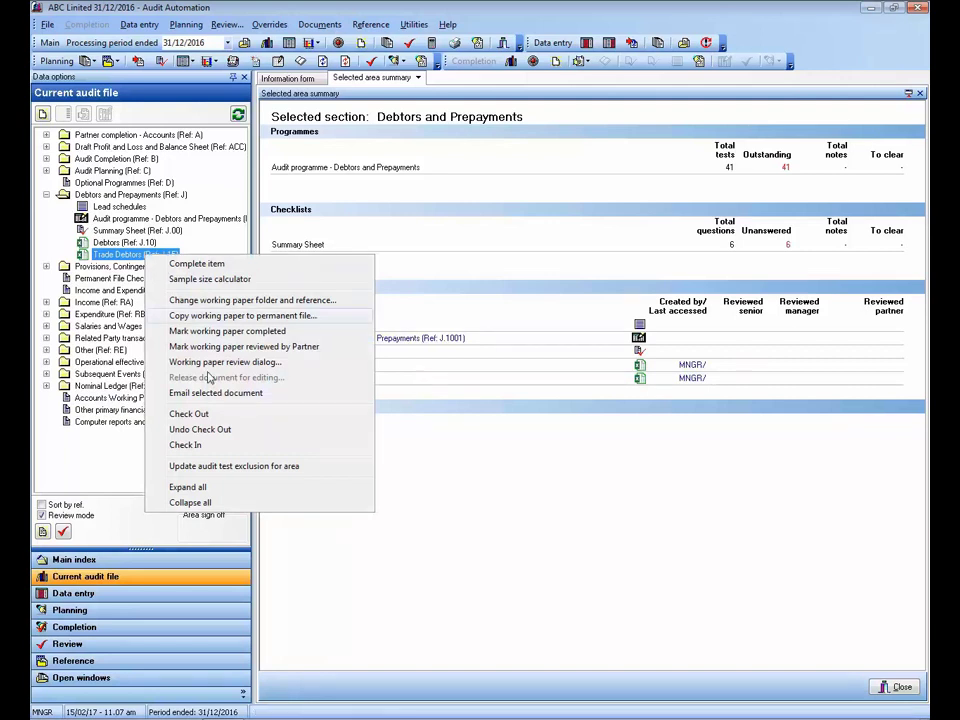
pyautogui.click(213, 416)
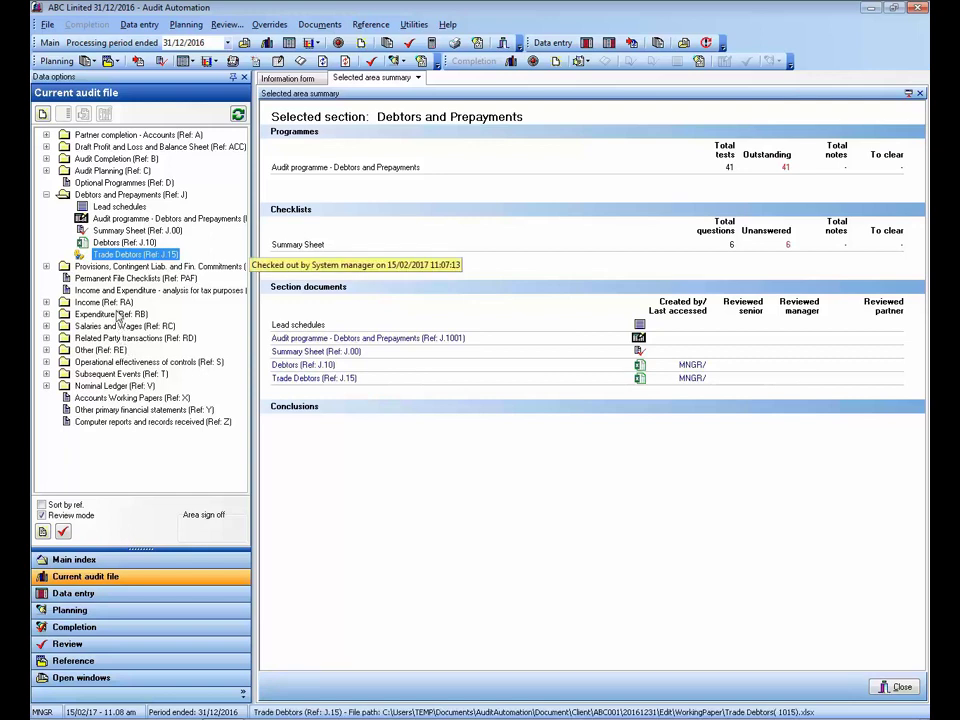
# - Check the Trade Debtors (Ref: J.15) working paper back in
pyautogui.click(115, 290)
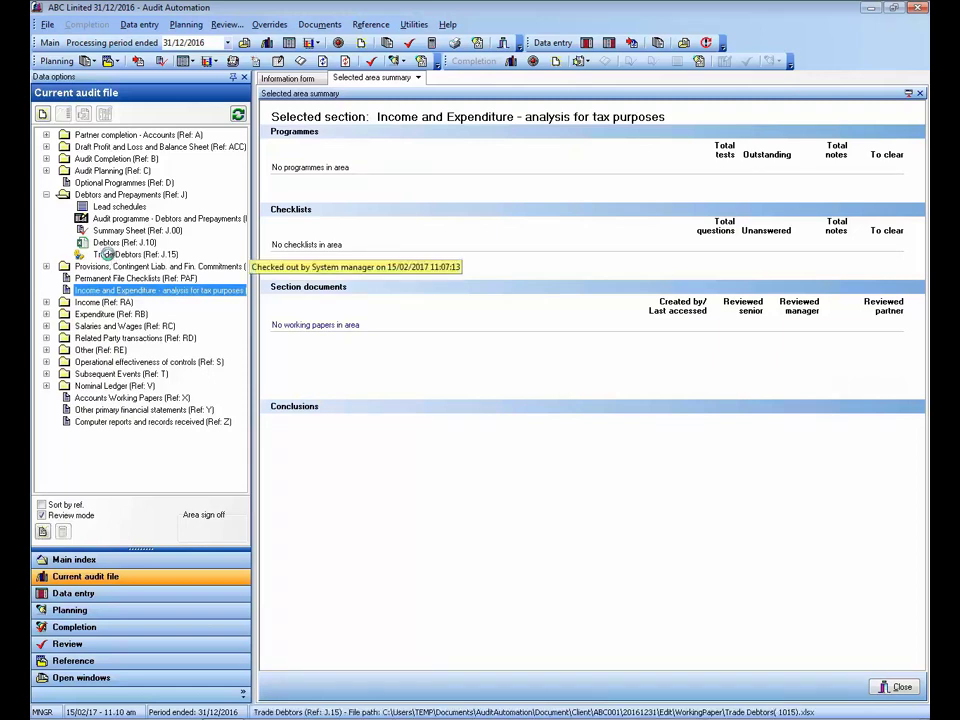
pyautogui.rightClick(107, 255)
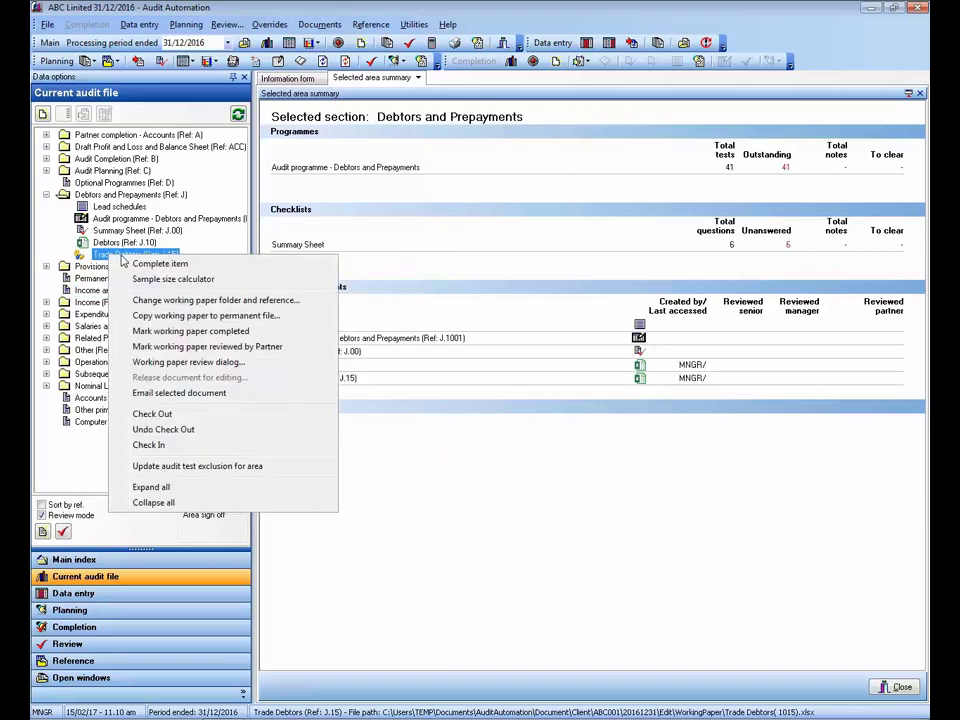
pyautogui.click(150, 445)
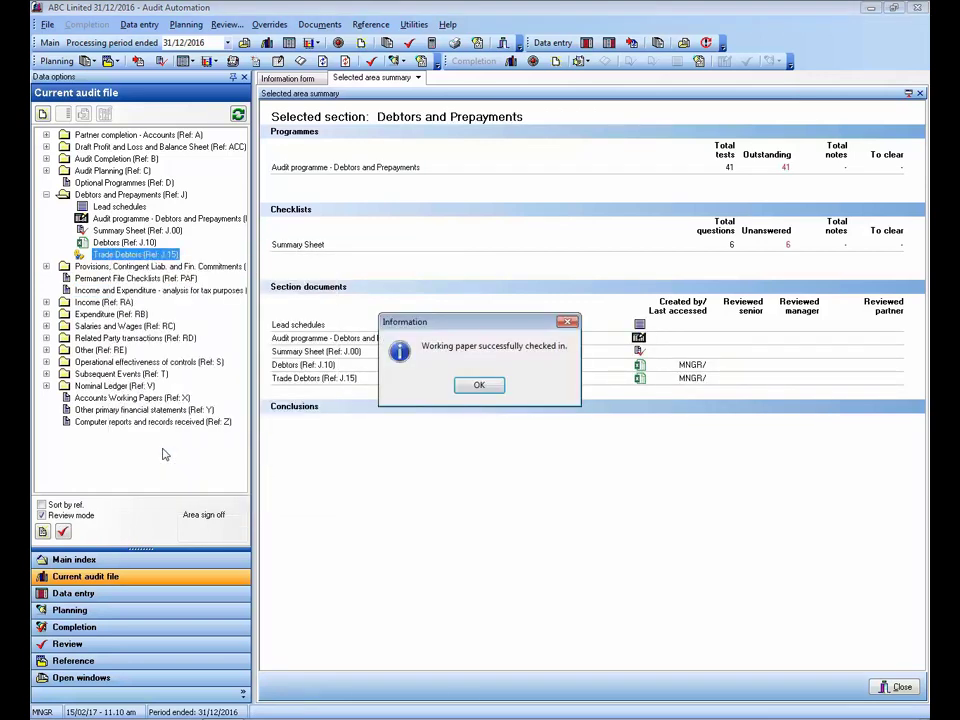
pyautogui.click(480, 386)
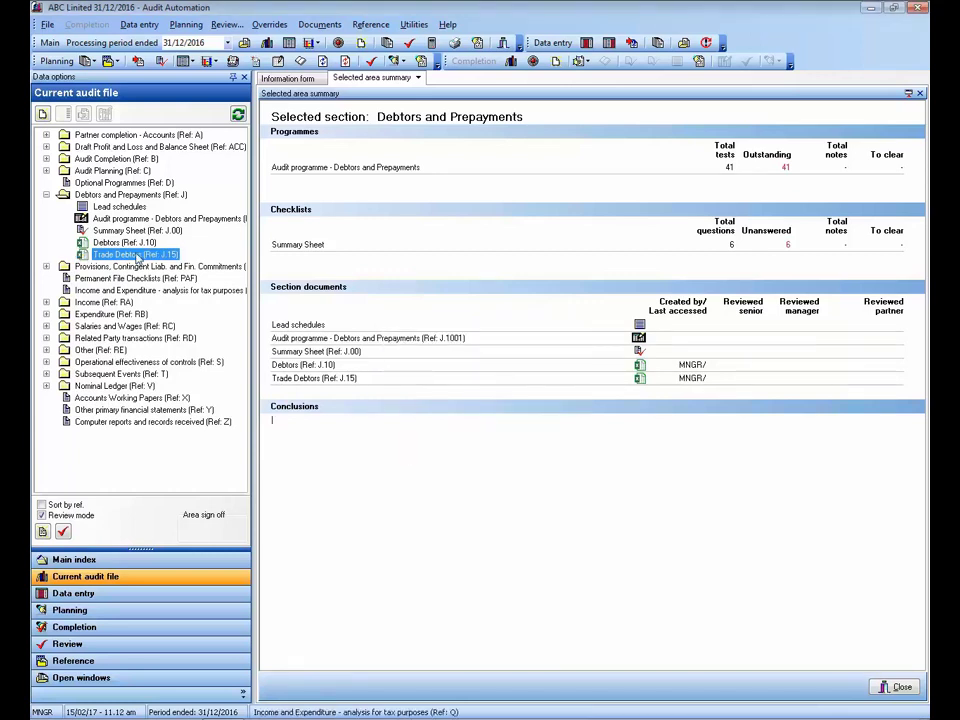
pyautogui.rightClick(137, 256)
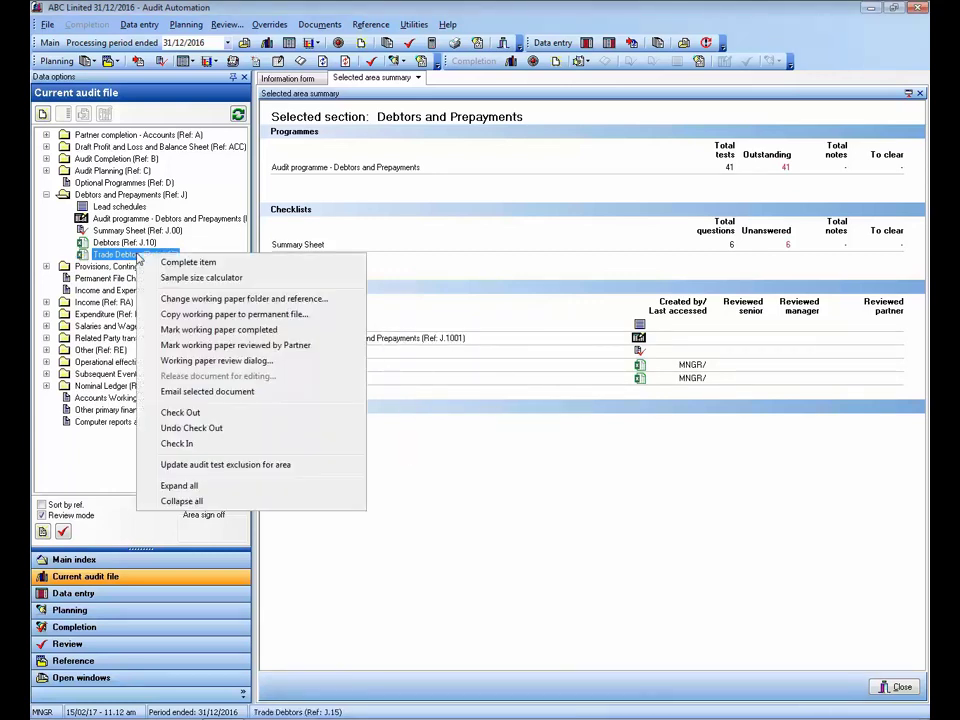
pyautogui.click(251, 436)
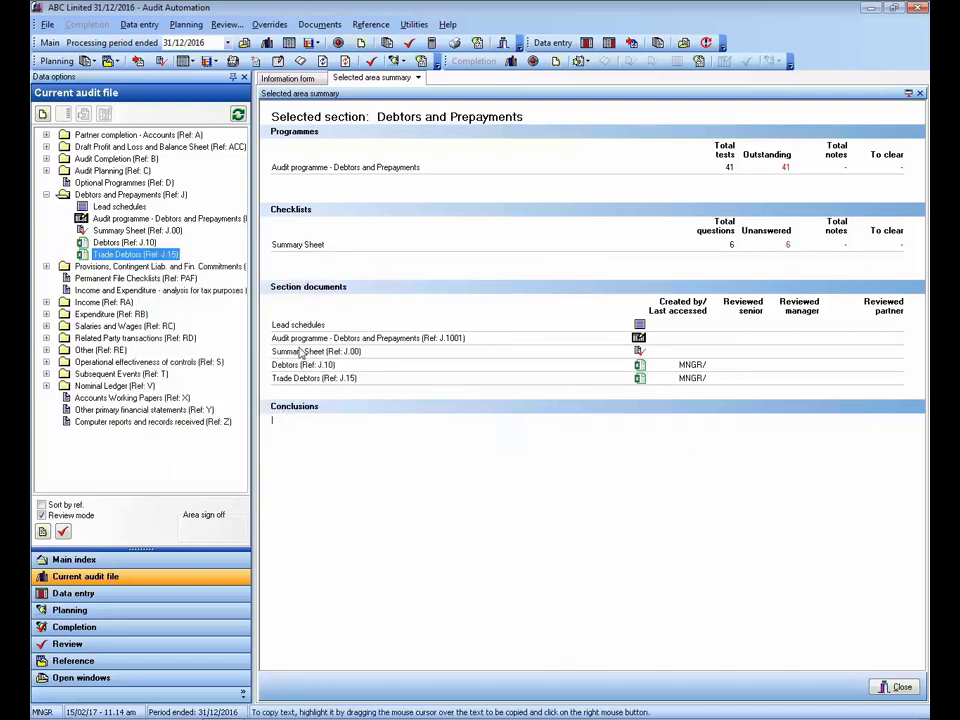
# - Open the overview of user created documents
pyautogui.click(318, 25)
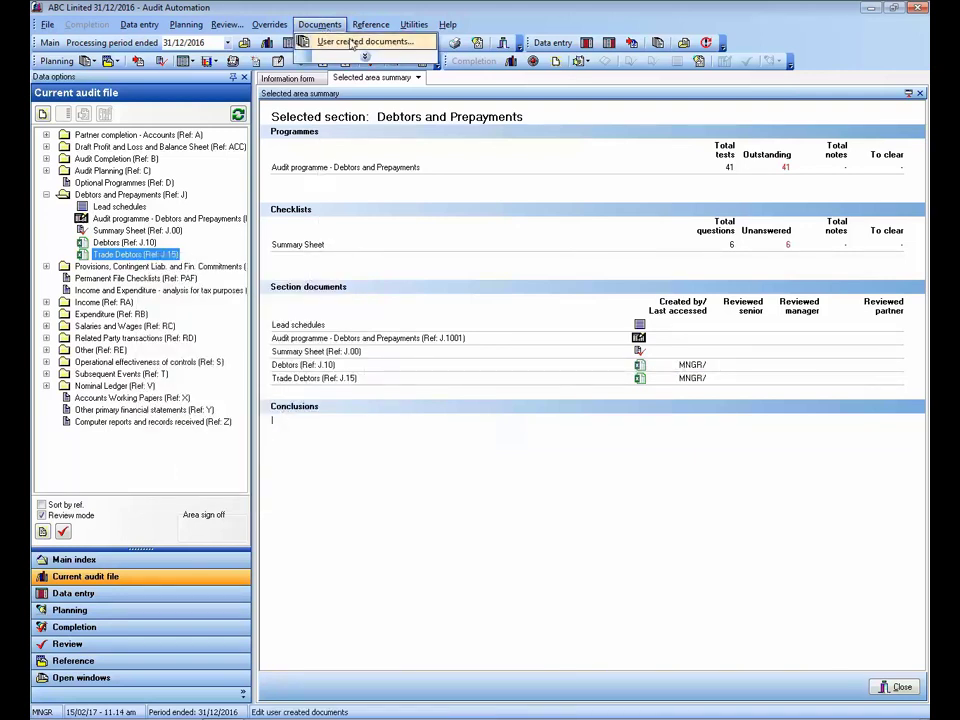
pyautogui.click(348, 41)
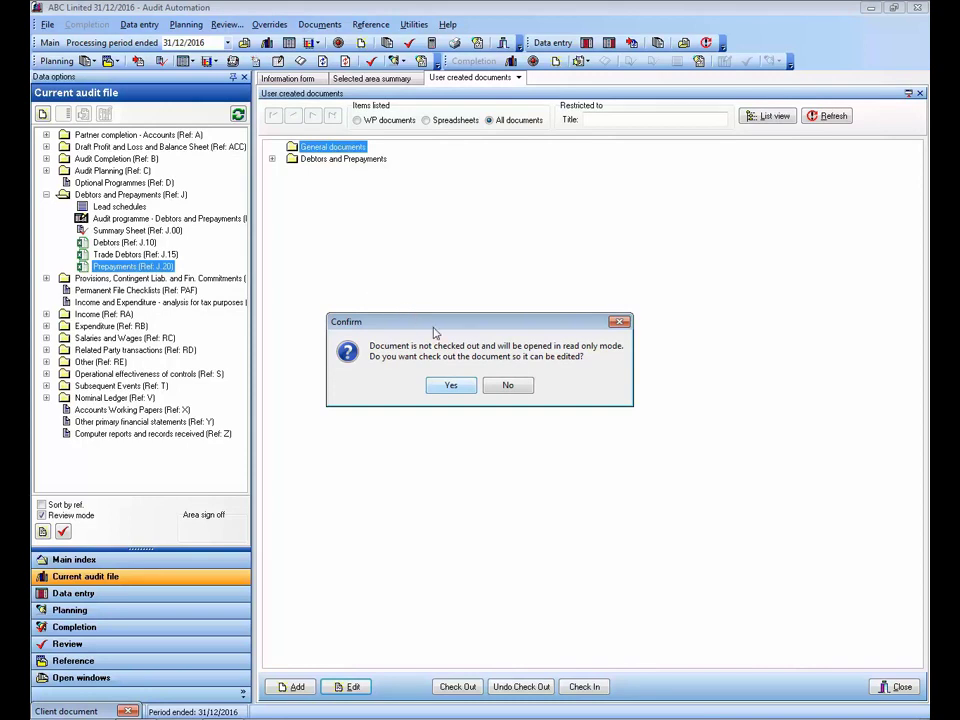
# - Check out the Prepayments (Ref: J.20) working paper together with its hyperlinked Trade Debtors document, and close the opened workbook
pyautogui.click(451, 385)
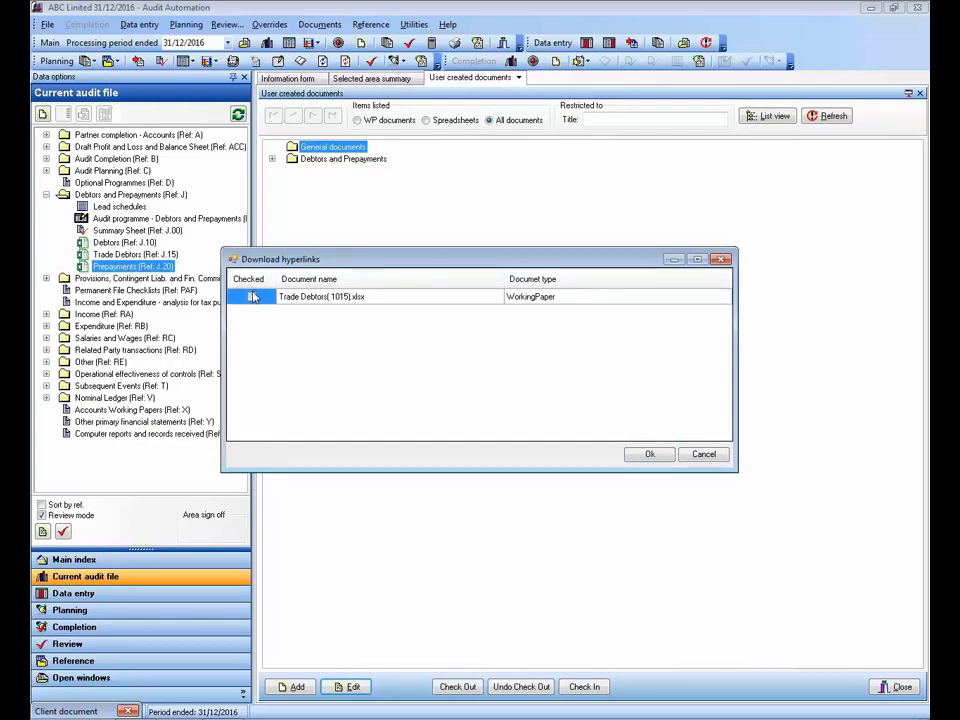
pyautogui.click(251, 296)
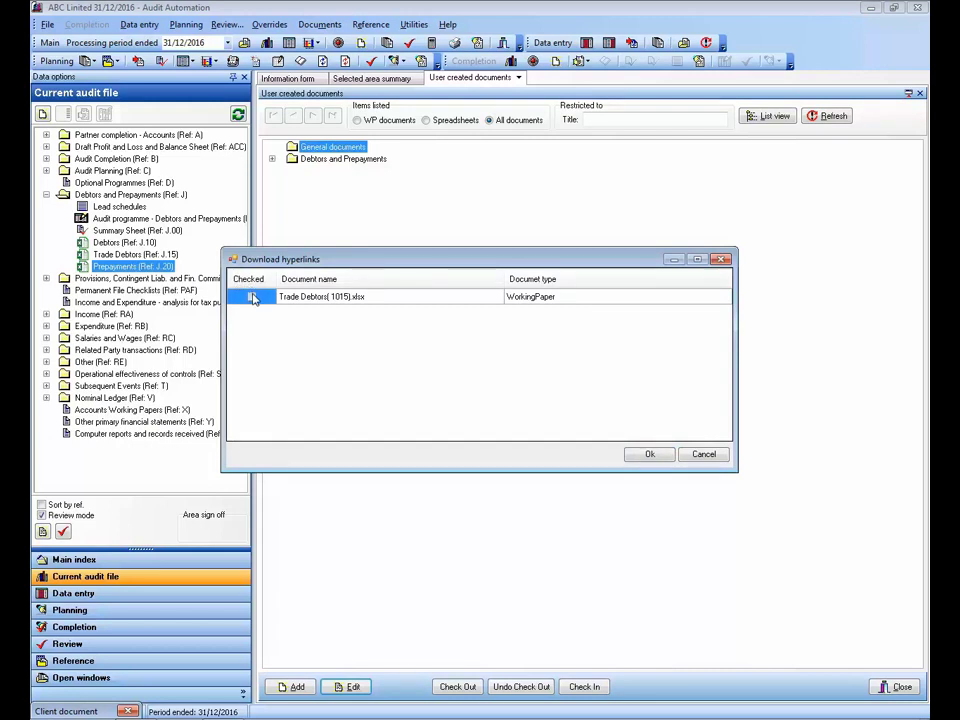
pyautogui.click(649, 456)
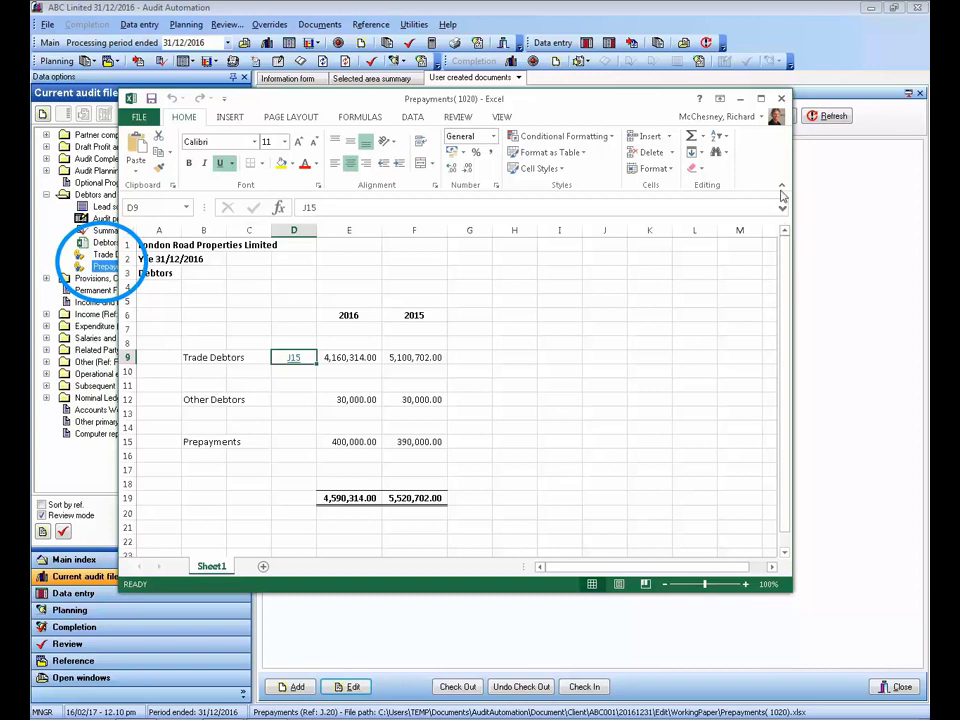
pyautogui.click(781, 99)
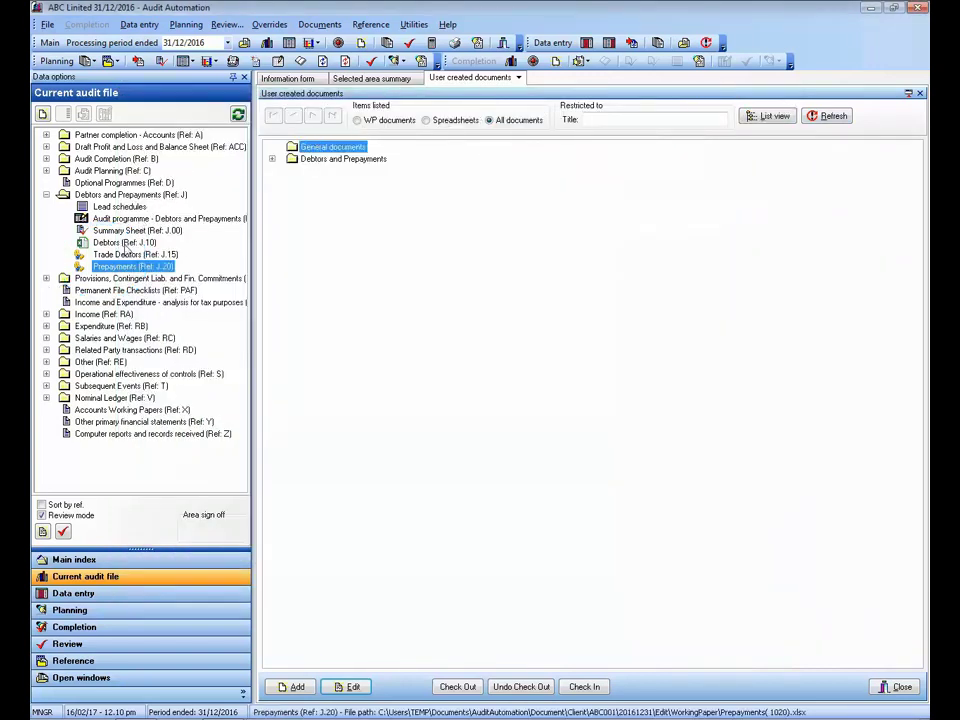
# - Check in the Prepayments (Ref: J.20) working paper
pyautogui.rightClick(122, 266)
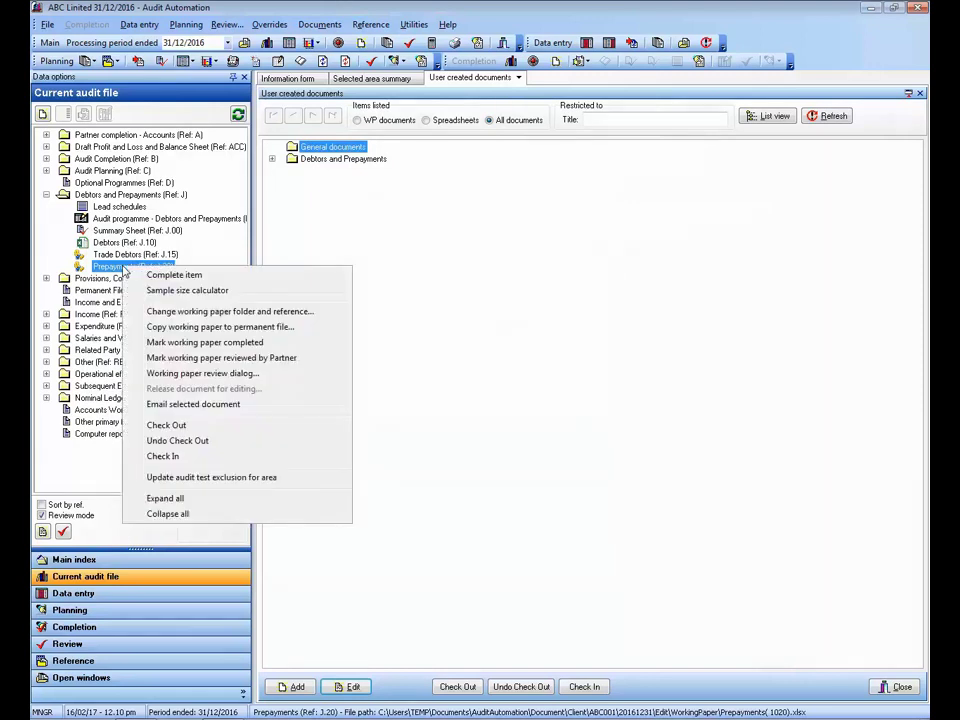
pyautogui.click(197, 464)
pyautogui.click(478, 386)
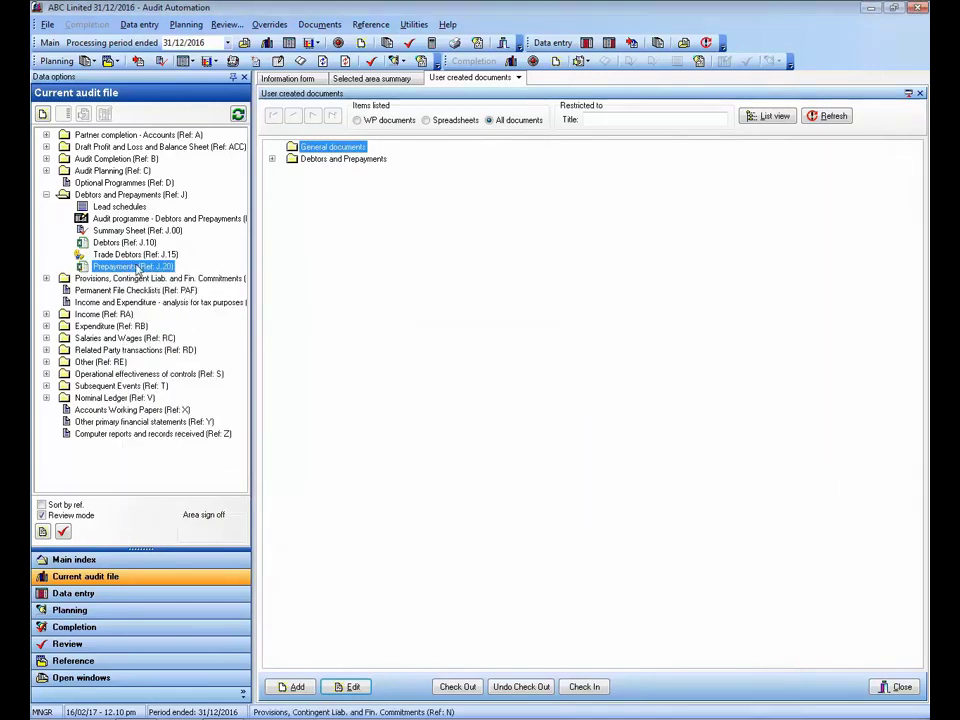
# - Check in the hyperlinked Trade Debtors (Ref: J.15) working paper
pyautogui.click(128, 254)
pyautogui.rightClick(128, 254)
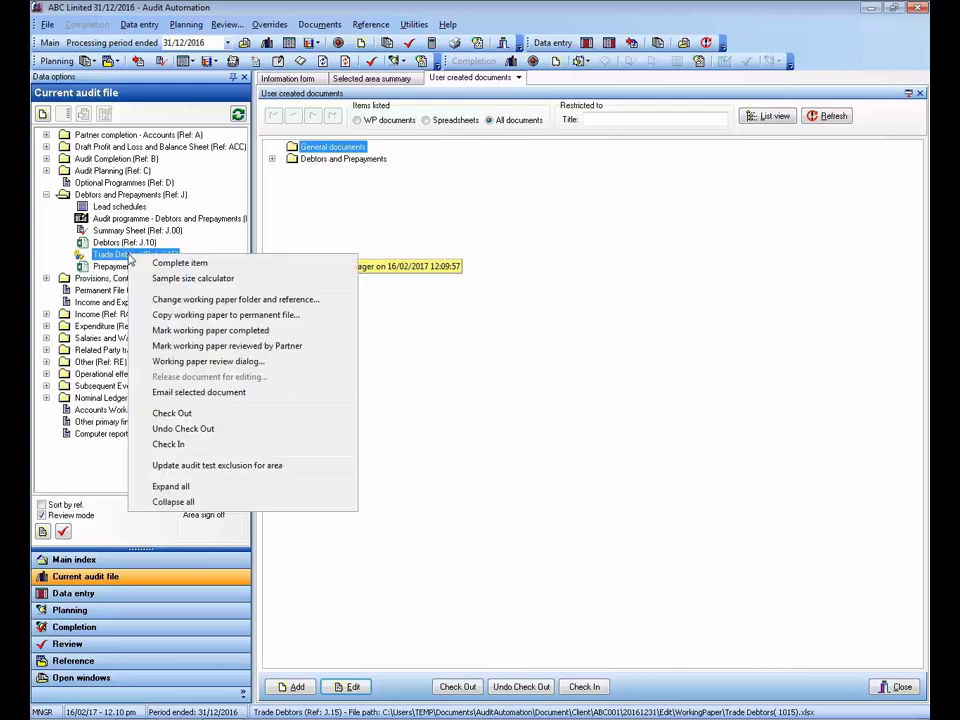
pyautogui.click(209, 446)
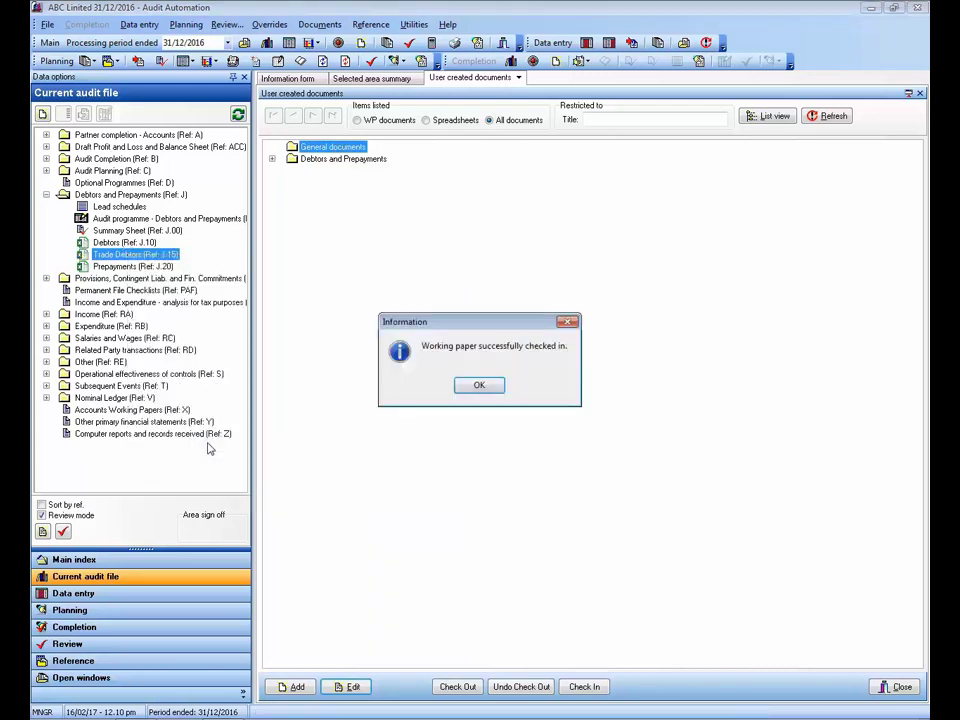
pyautogui.click(480, 388)
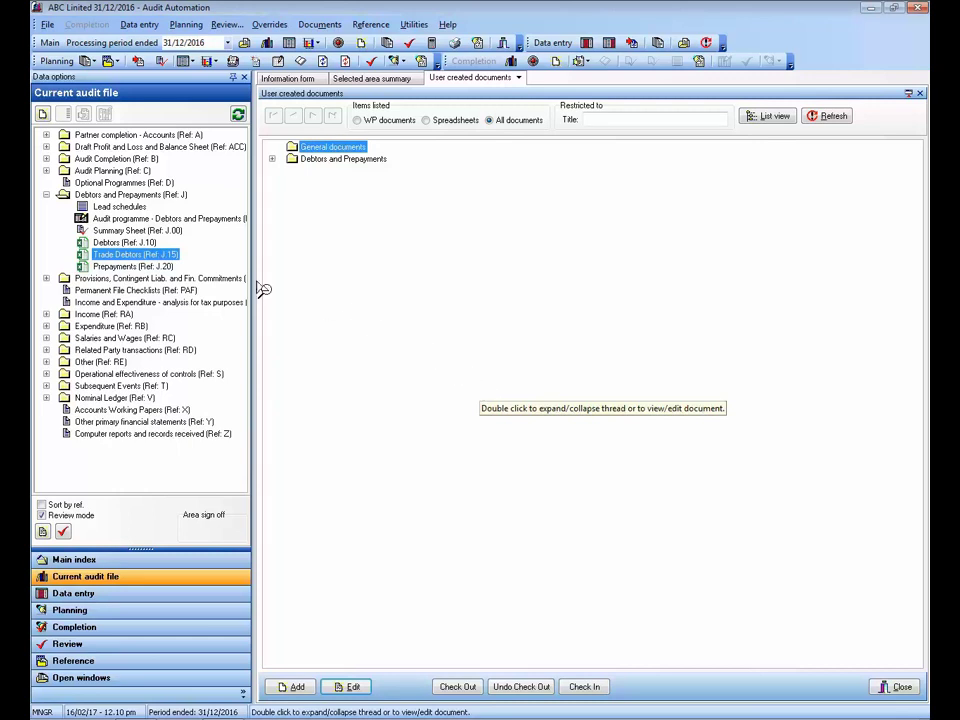
# - Open Prepayments (Ref: J.20) for editing by checking it out alone, leaving the hyperlinked Trade Debtors document unselected
pyautogui.click(134, 267)
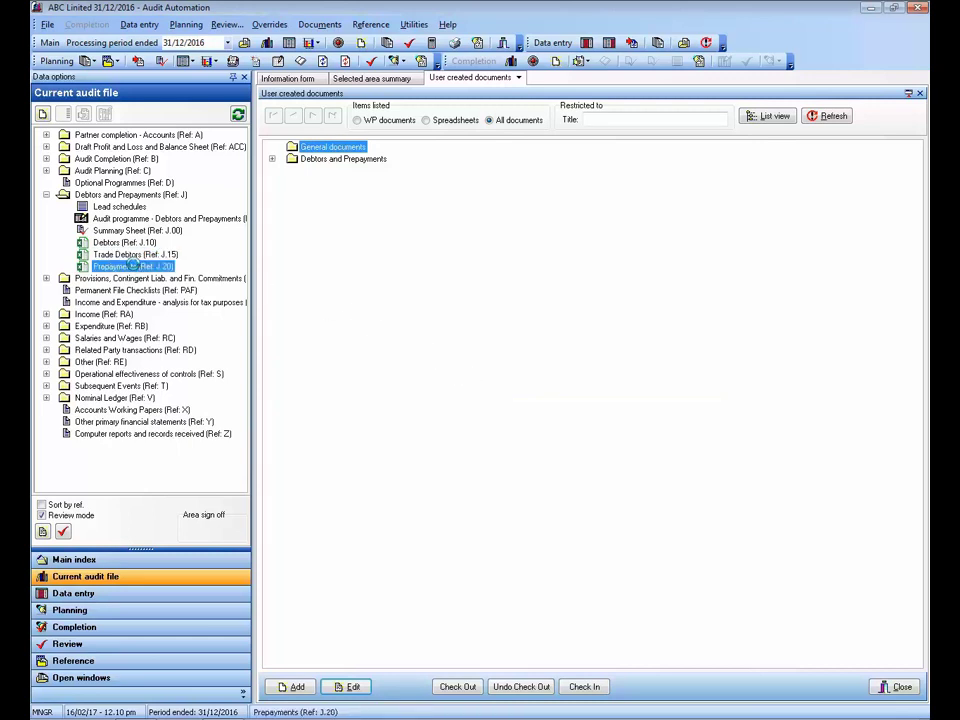
pyautogui.doubleClick(134, 267)
pyautogui.click(449, 386)
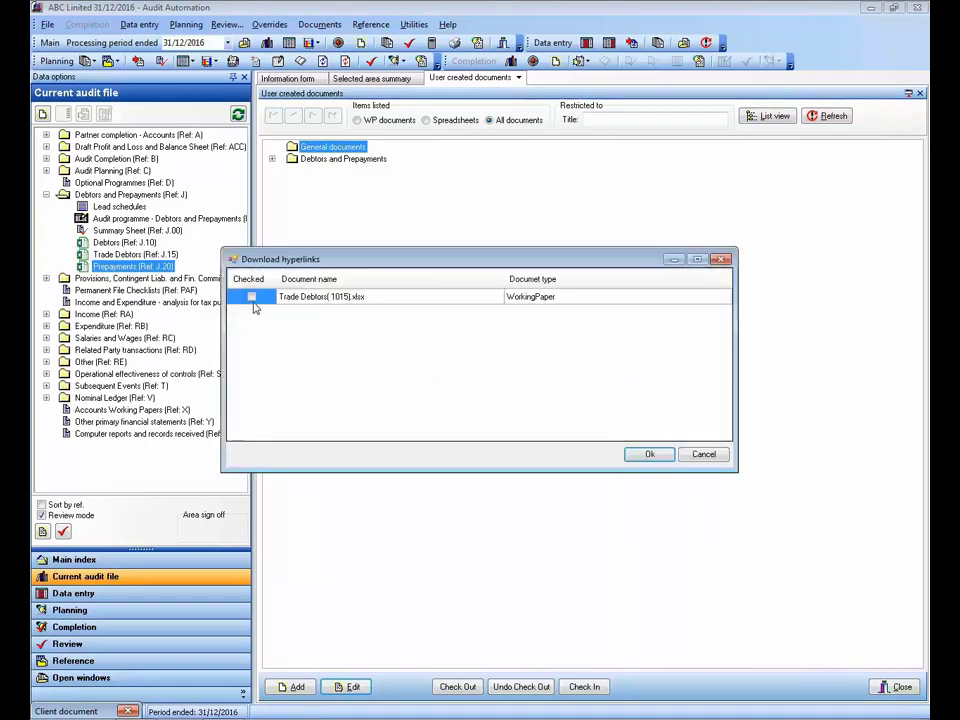
pyautogui.click(517, 417)
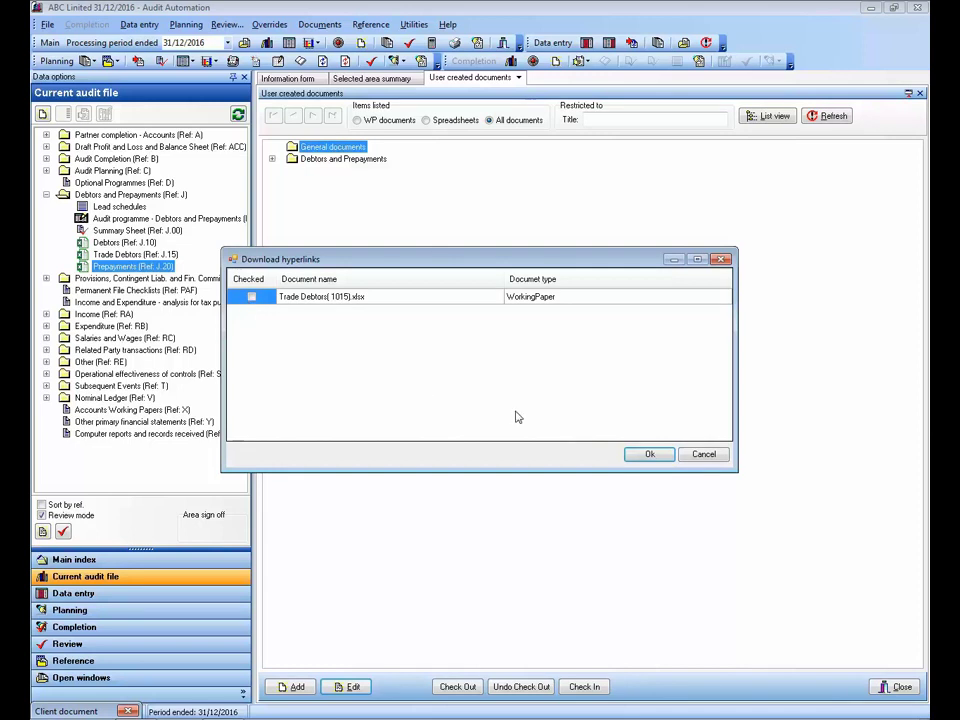
pyautogui.click(660, 455)
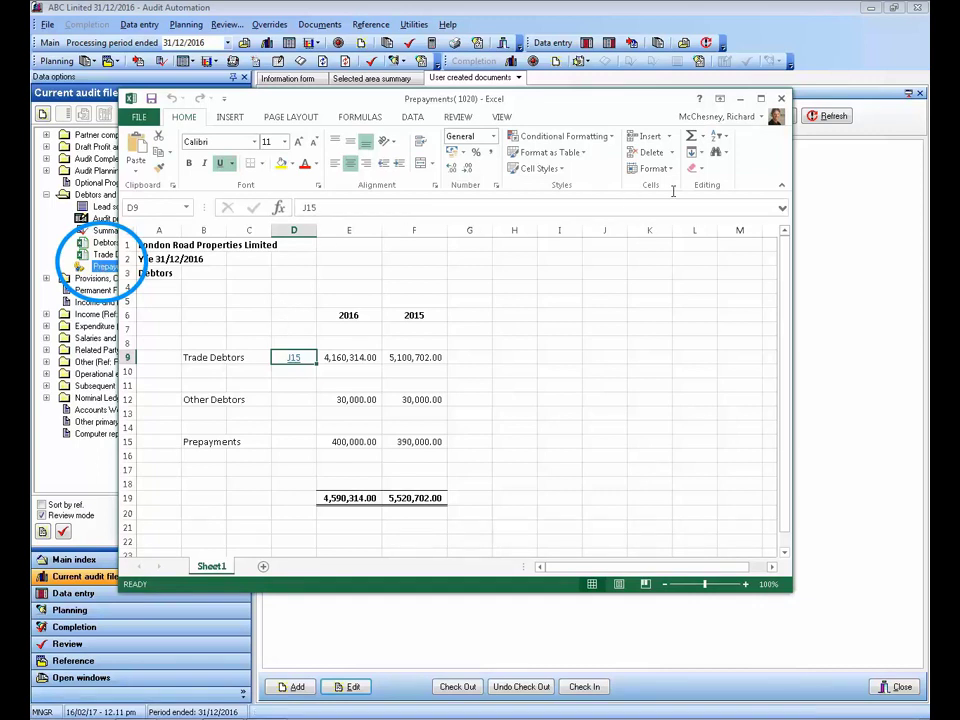
pyautogui.click(106, 255)
# - Open Prepayments (Ref: J.20) in read-only mode without checking it out or downloading the hyperlinked Trade Debtors document
pyautogui.click(145, 266)
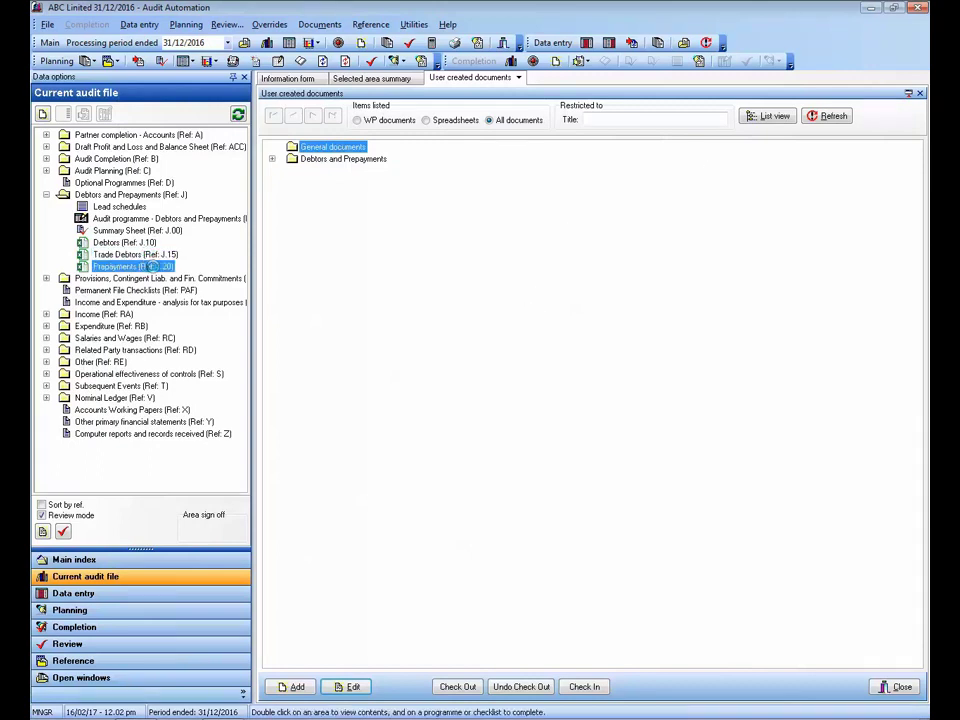
pyautogui.doubleClick(145, 266)
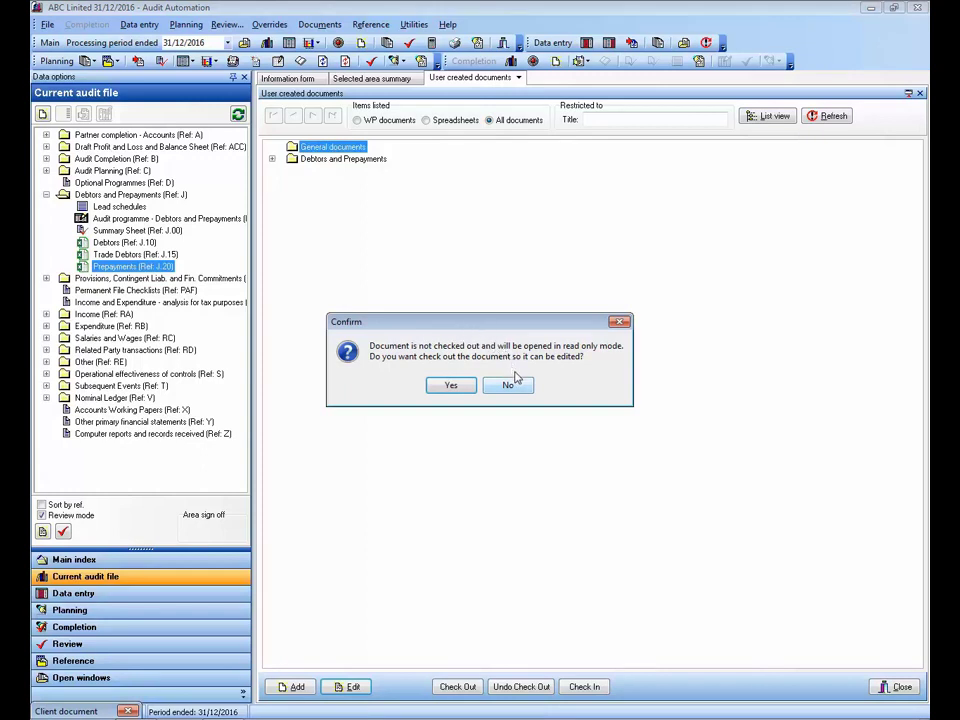
pyautogui.click(509, 386)
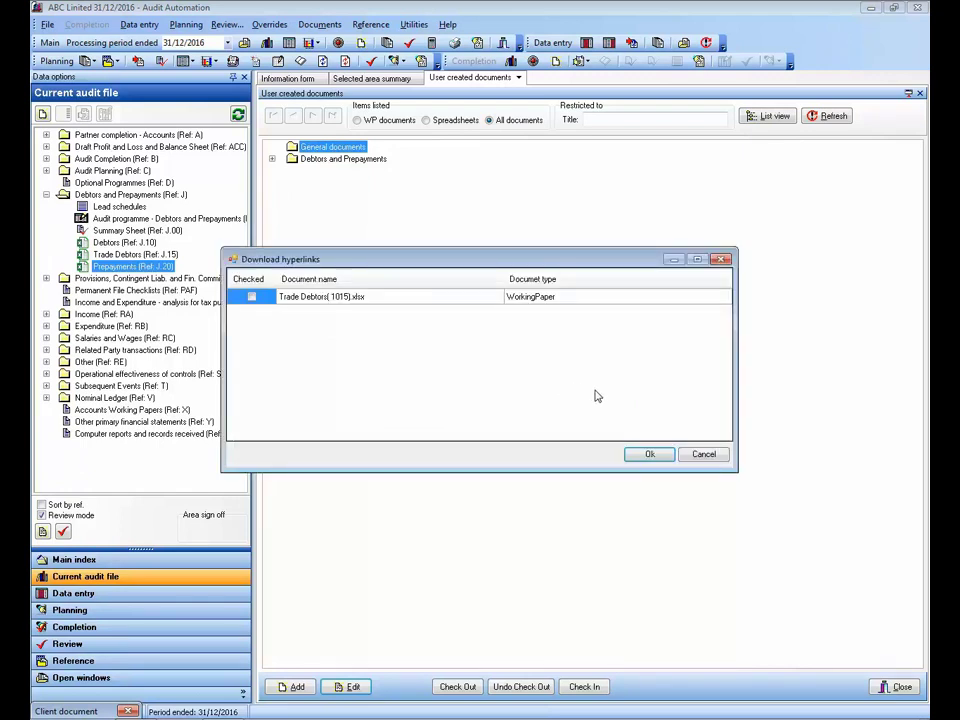
pyautogui.click(648, 454)
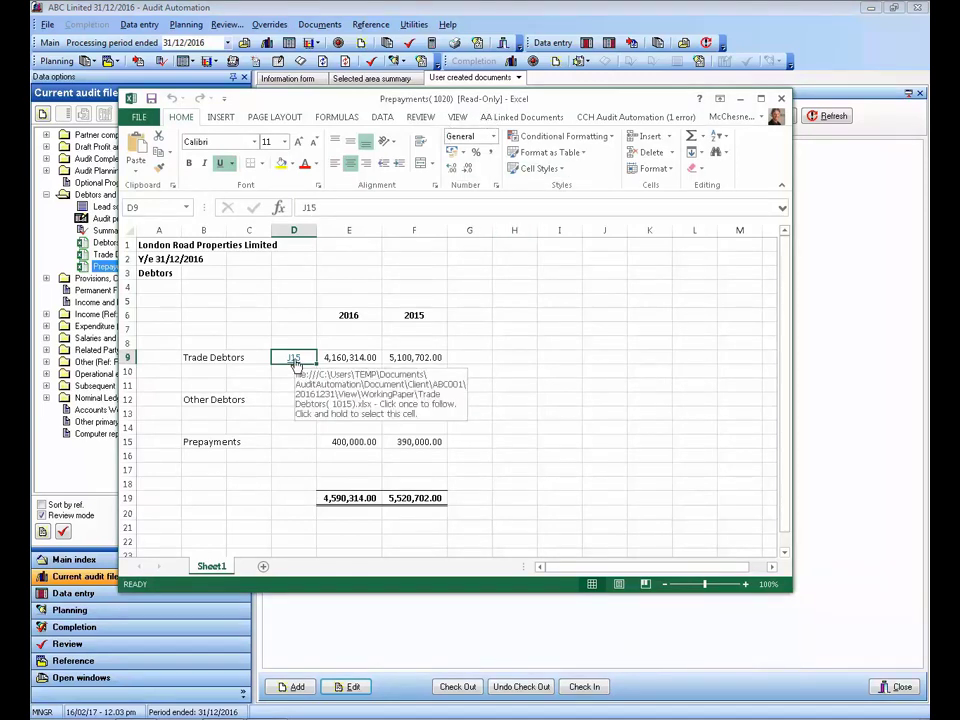
# - Try to follow the J15 hyperlink beside Trade Debtors in the read-only Prepayments workbook, and close the workbook
pyautogui.click(294, 359)
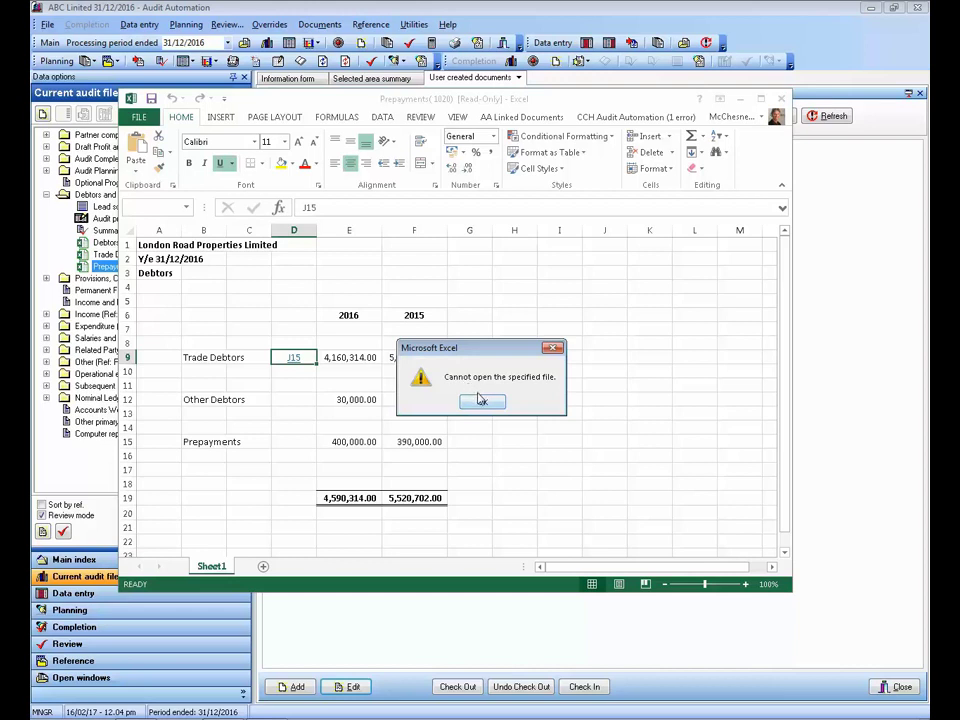
pyautogui.click(482, 403)
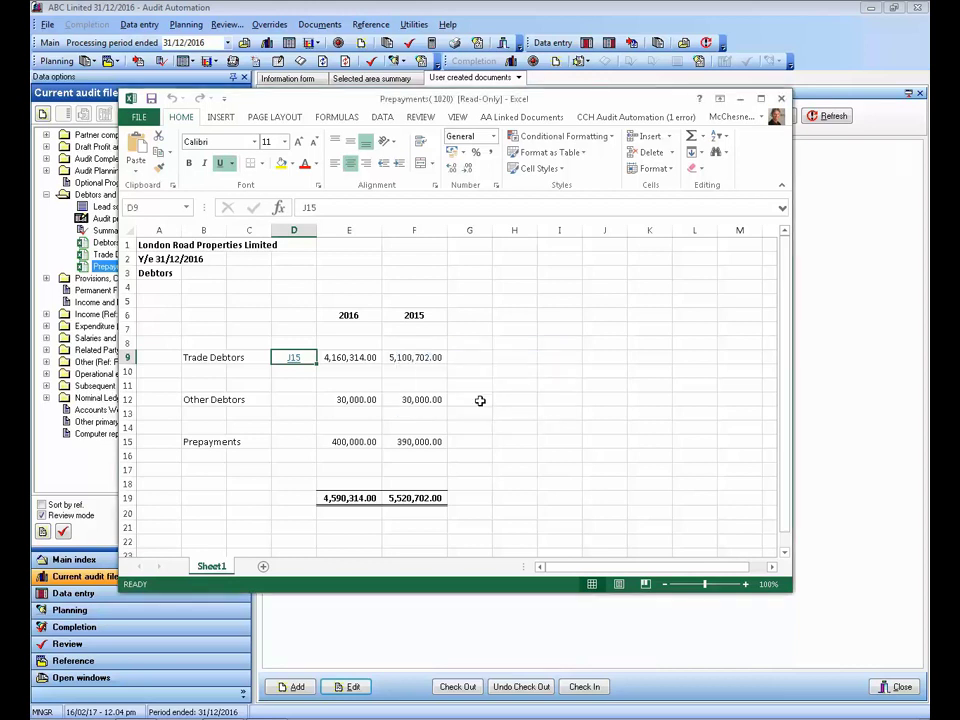
pyautogui.click(781, 99)
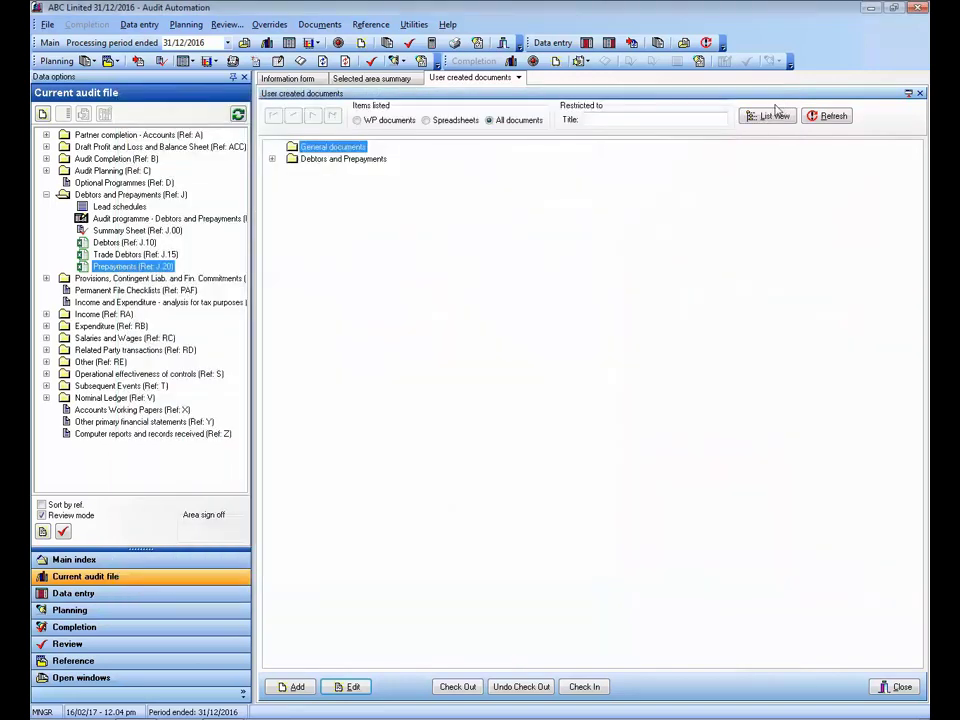
# - Open Prepayments (Ref: J.20) read-only with the hyperlinked Trade Debtors document downloaded, and follow the J15 hyperlink beside Trade Debtors
pyautogui.doubleClick(153, 268)
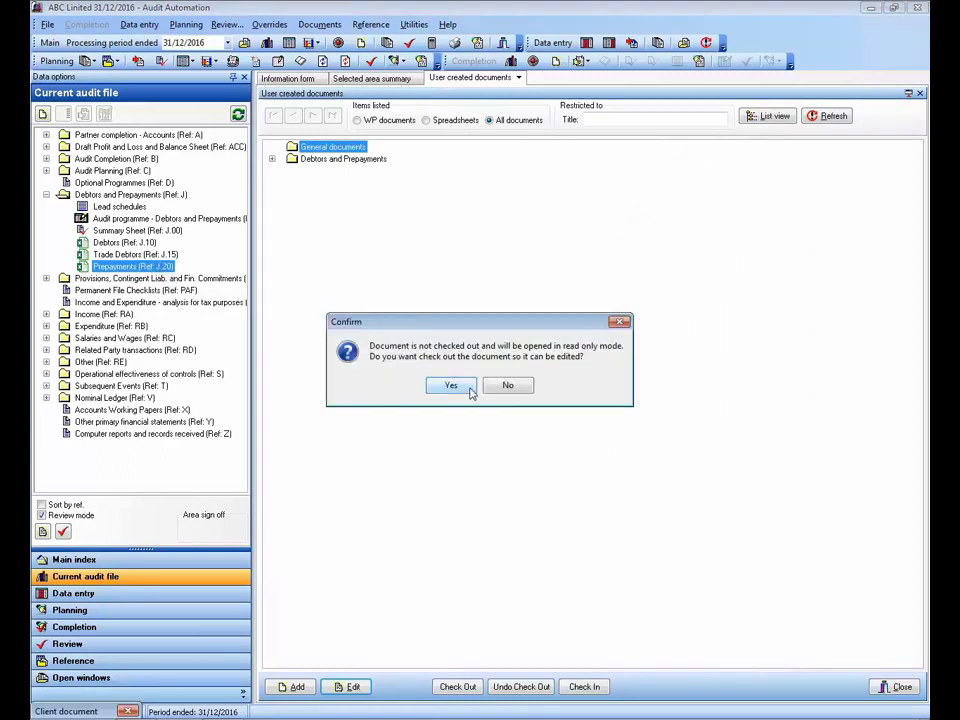
pyautogui.click(507, 387)
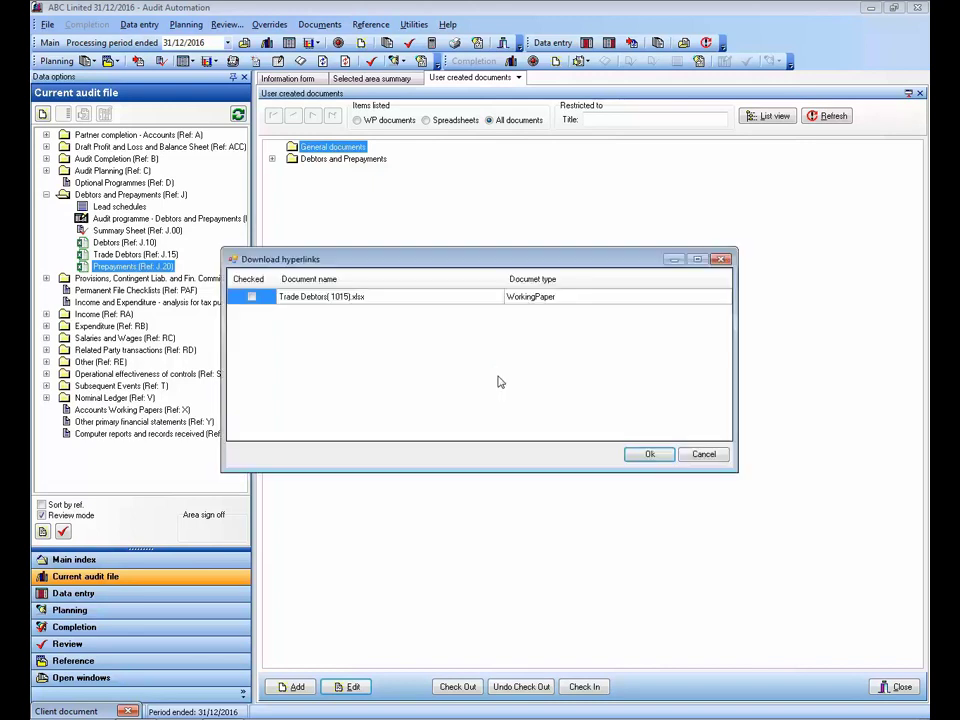
pyautogui.click(251, 298)
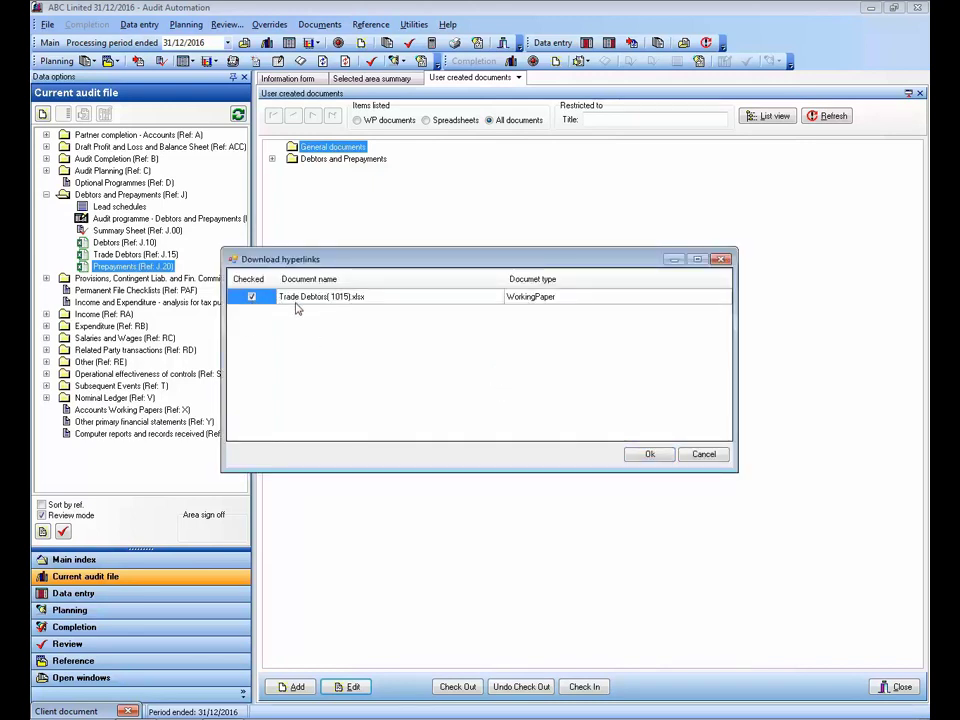
pyautogui.click(650, 455)
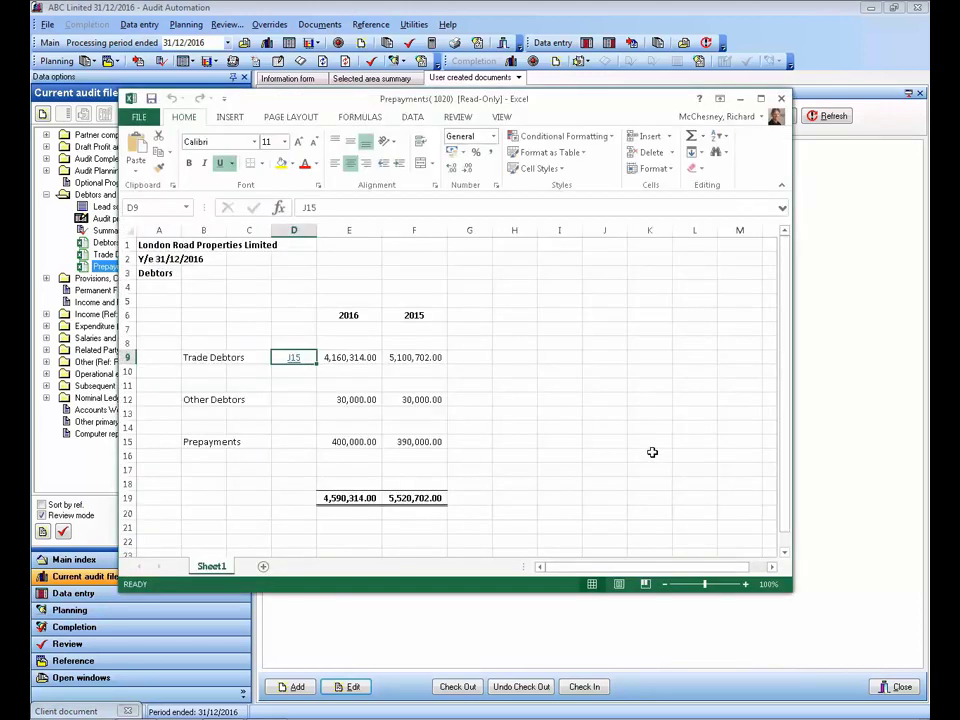
pyautogui.click(295, 360)
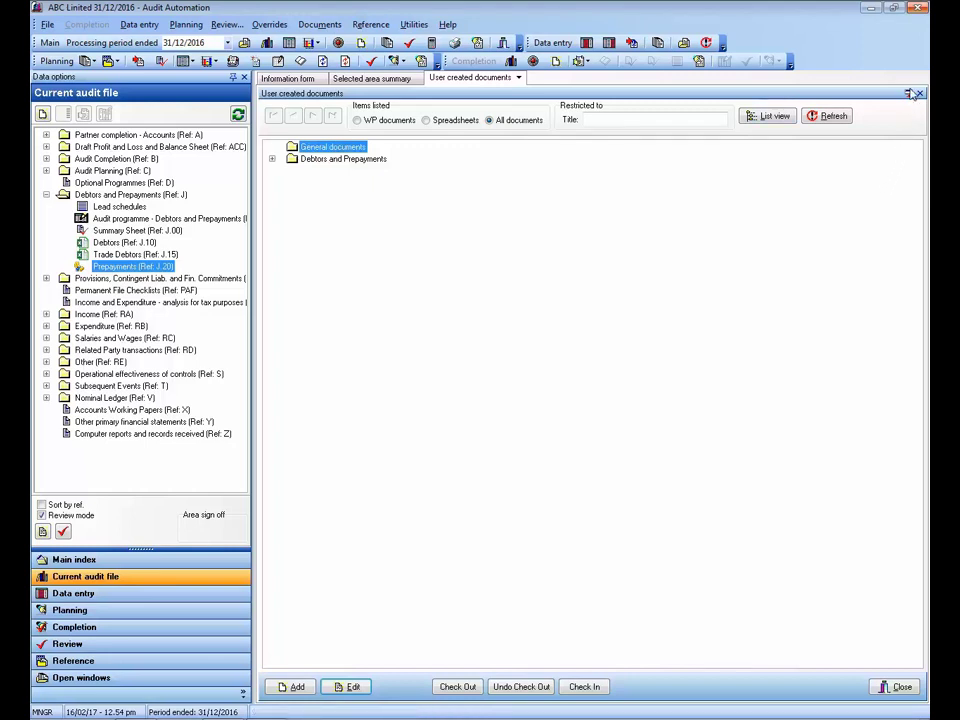
# - Close the ABC Limited client while Prepayments (Ref: J.20) is checked out, confirming the closure
pyautogui.click(916, 8)
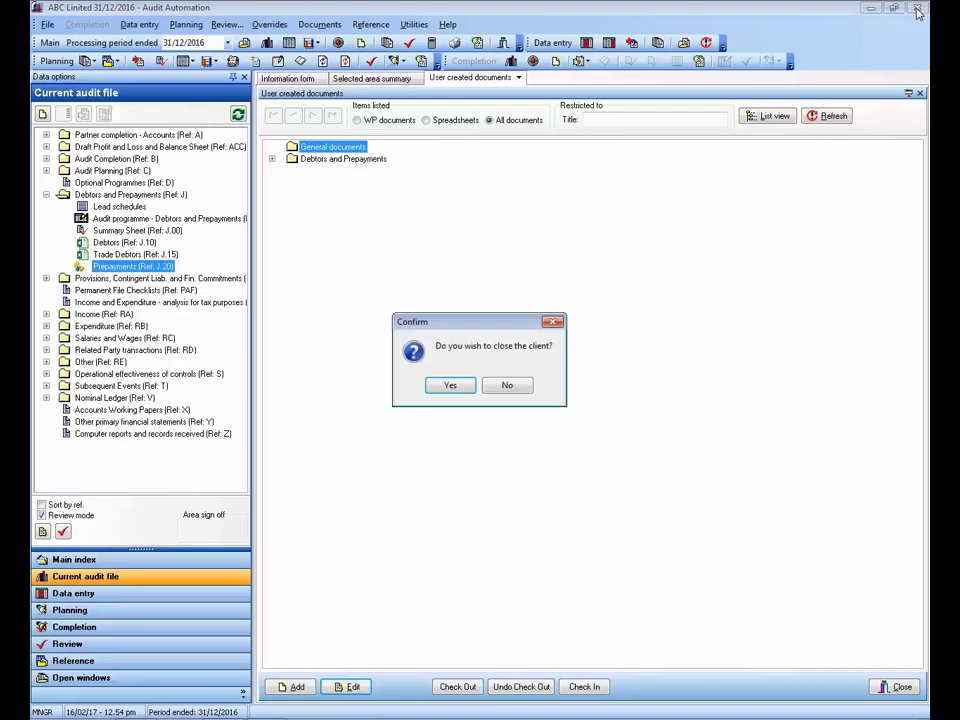
pyautogui.click(453, 386)
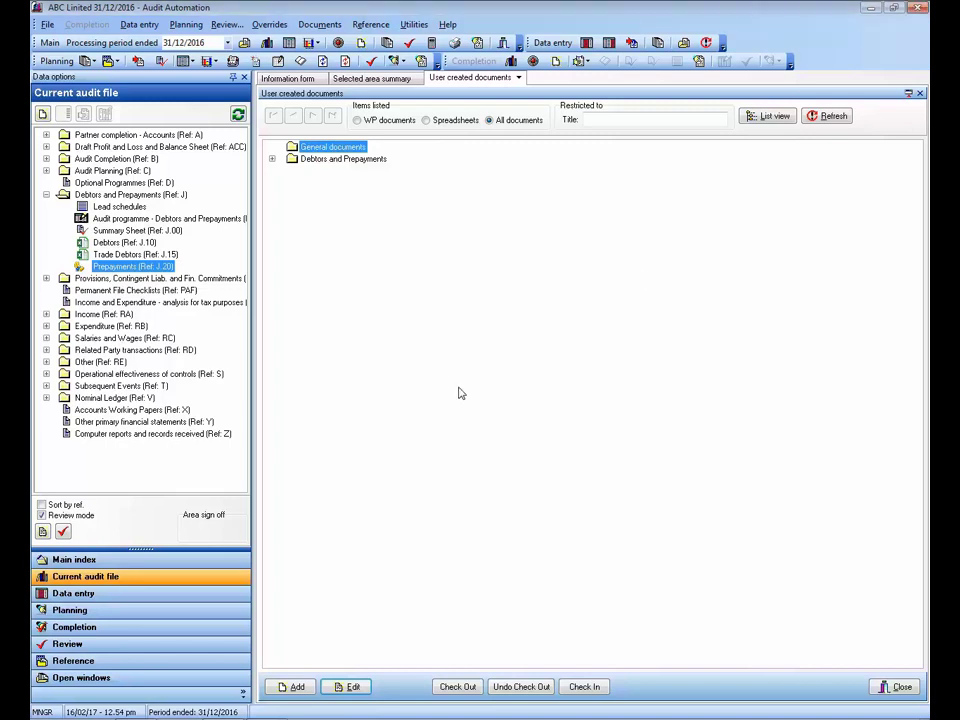